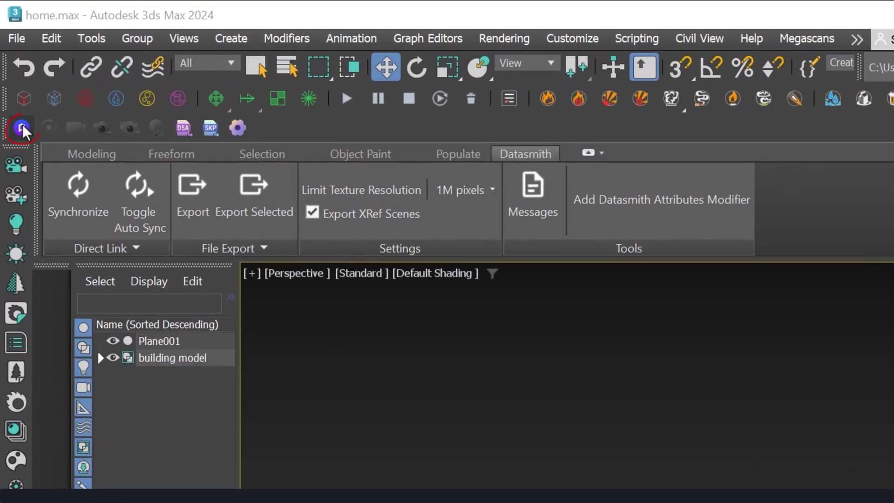
- Connect the home.max building scene to D5 Render, opening an empty D5 sky scene
left_click(22, 128)
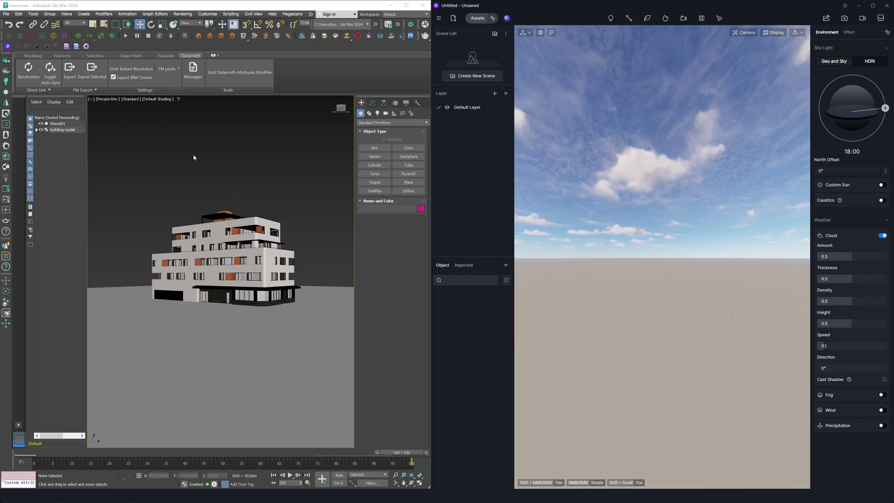
- Dismiss the not-saved warning and Live-Sync home.max into D5 Render
left_click(67, 72)
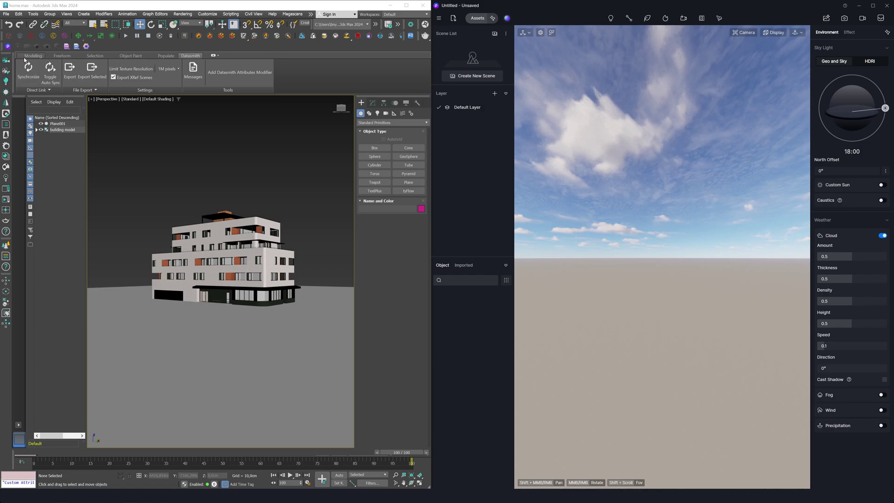
left_click(9, 47)
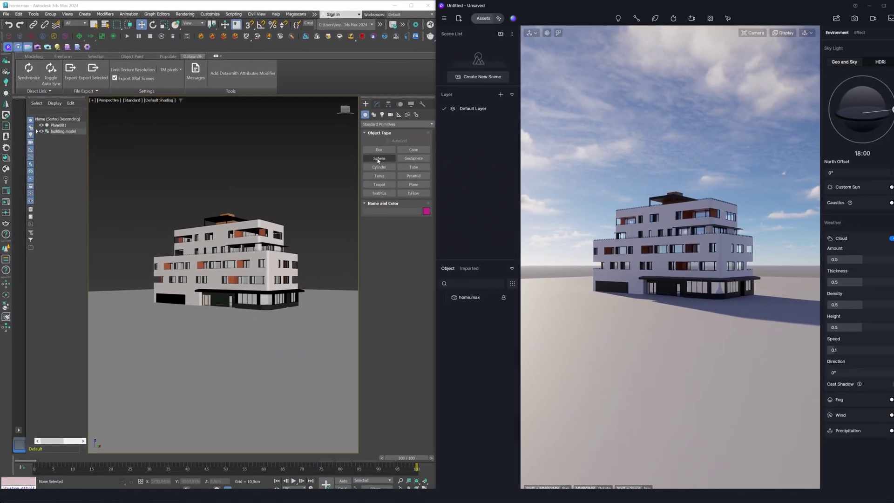
- Create a roughly 287 cm sphere in front of the building and a cylinder to its left
left_click(379, 159)
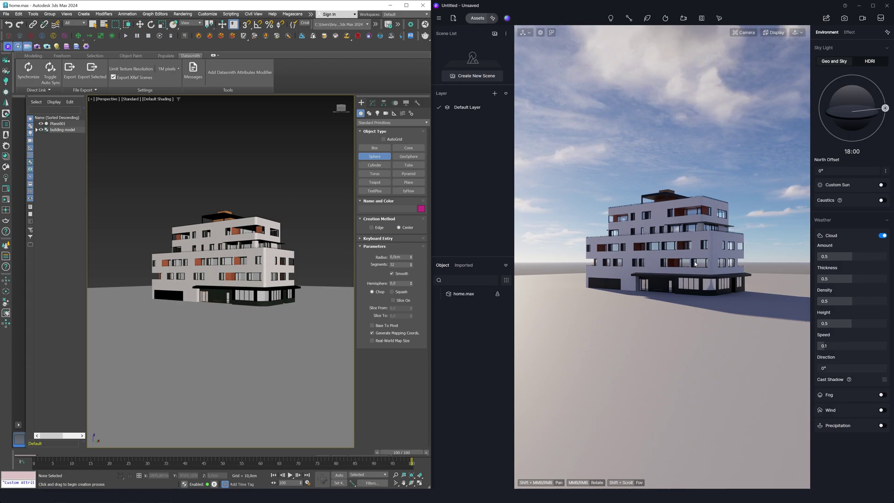
left_click_drag(262, 326, 283, 331)
left_click(676, 303)
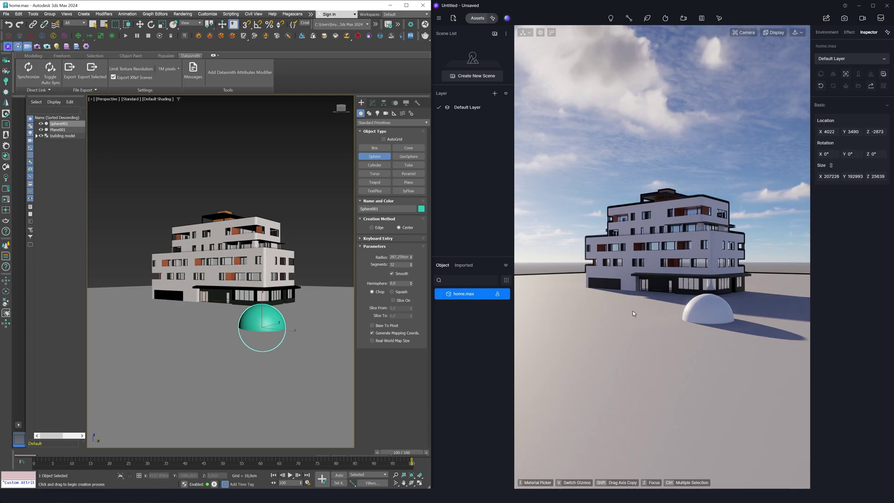
left_click(374, 165)
left_click_drag(140, 321, 172, 328)
left_click(153, 270)
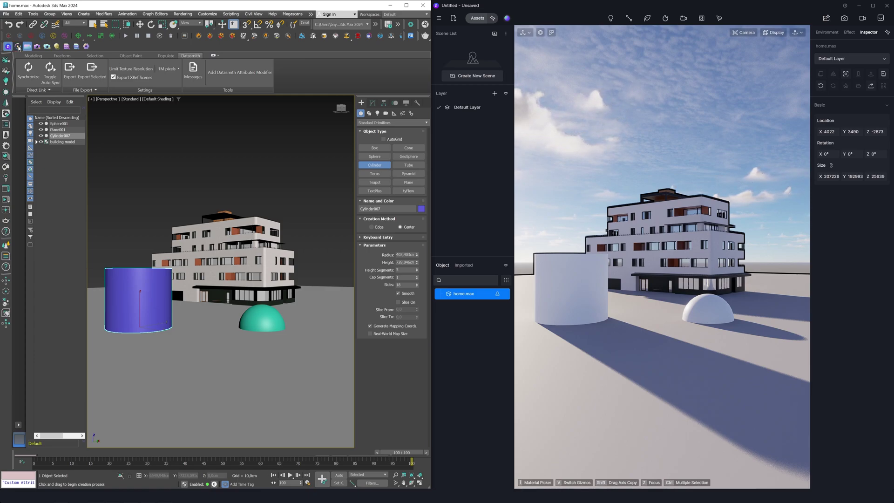
- Add a small sphere in front of the dome and live-sync the new primitives to D5
left_click(375, 157)
left_click_drag(230, 343, 247, 345)
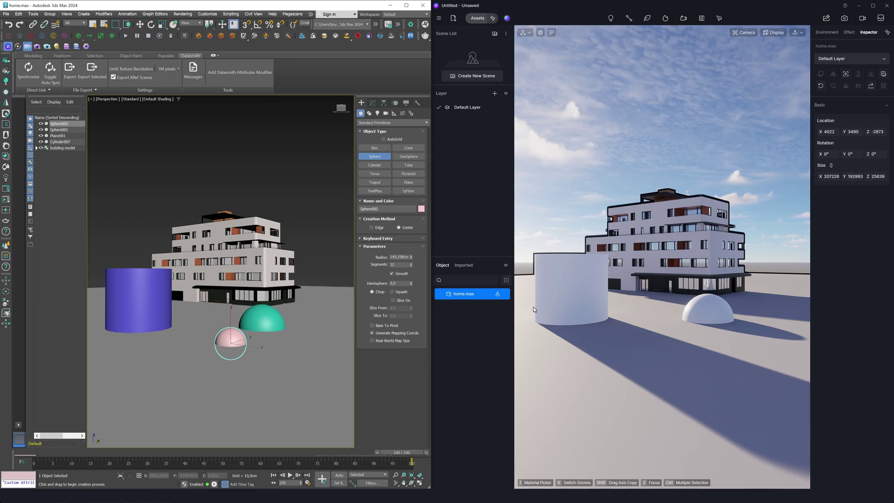
left_click(18, 47)
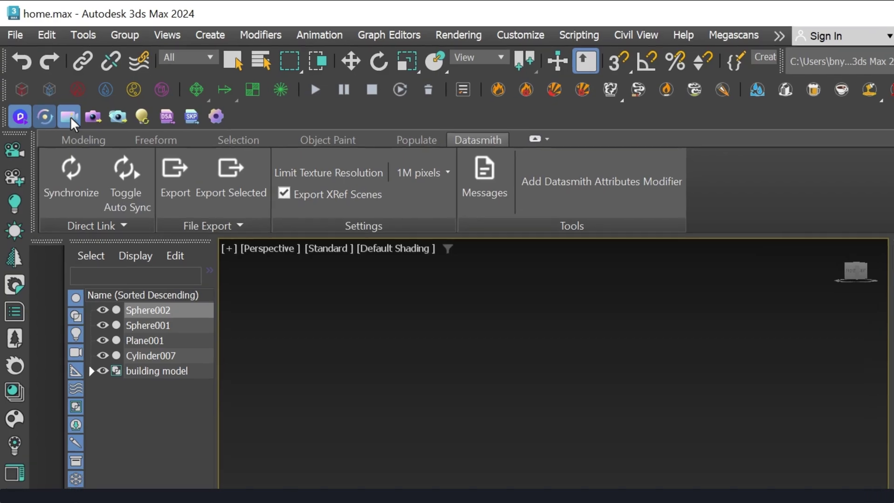
left_click(70, 116)
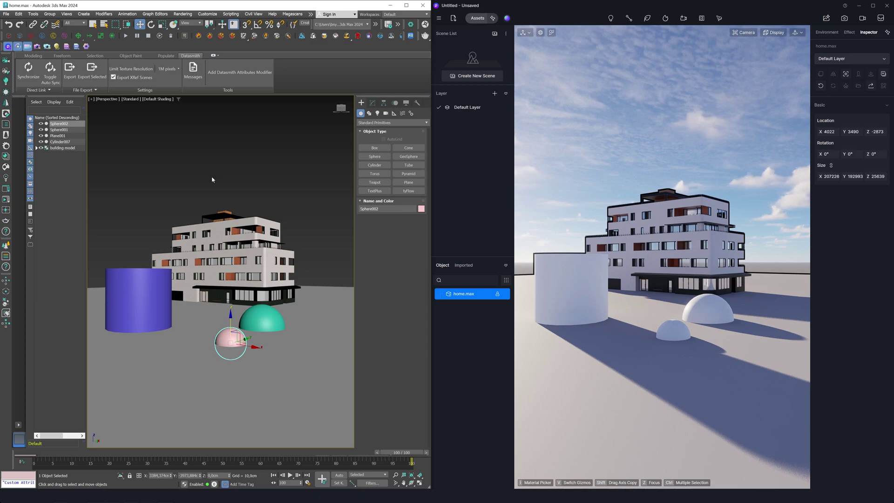
left_click(244, 242)
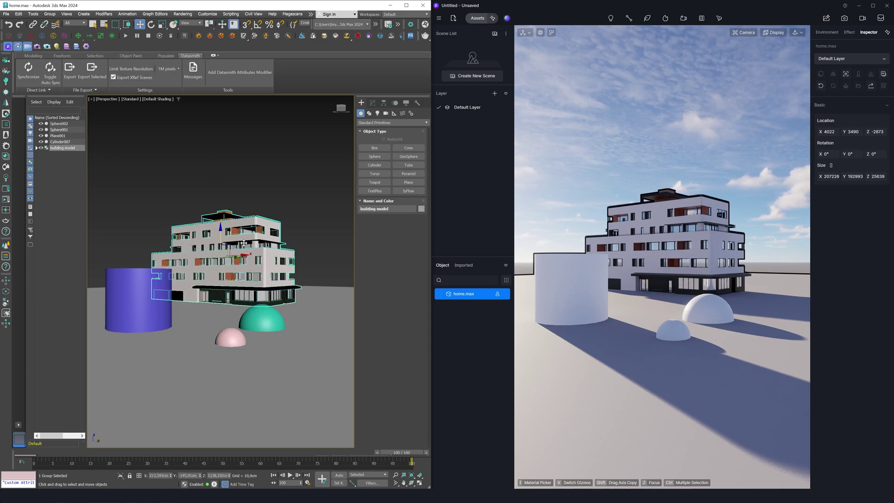
- Orbit around the building with D5 View Sync on, so D5 mirrors the Max perspective
mouse_move(213, 221)
middle_mouse_down("alt")
mouse_move(281, 225)
mouse_move(217, 225)
mouse_move(204, 186)
middle_mouse_up("alt")
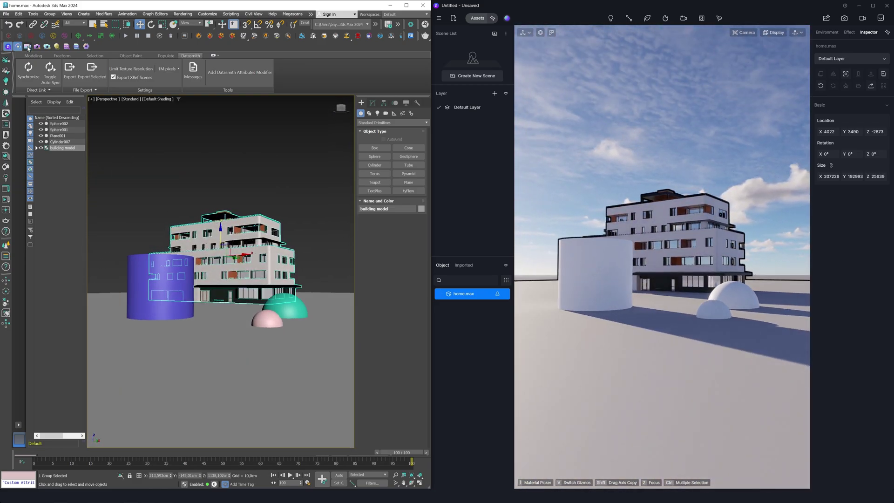
mouse_move(208, 218)
middle_mouse_down("alt")
mouse_move(278, 241)
mouse_move(266, 226)
mouse_move(214, 220)
middle_mouse_up("alt")
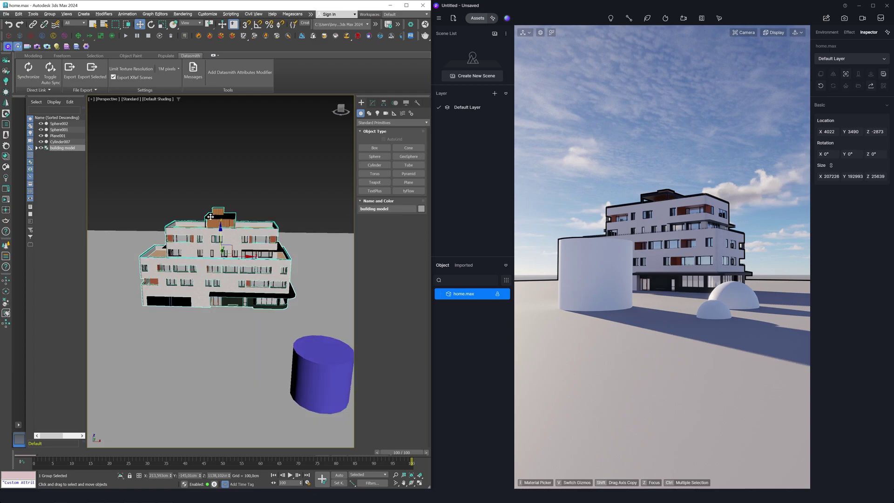
left_click(28, 46)
mouse_move(221, 221)
middle_mouse_down("alt")
mouse_move(239, 249)
mouse_move(283, 245)
mouse_move(205, 245)
middle_mouse_up("alt")
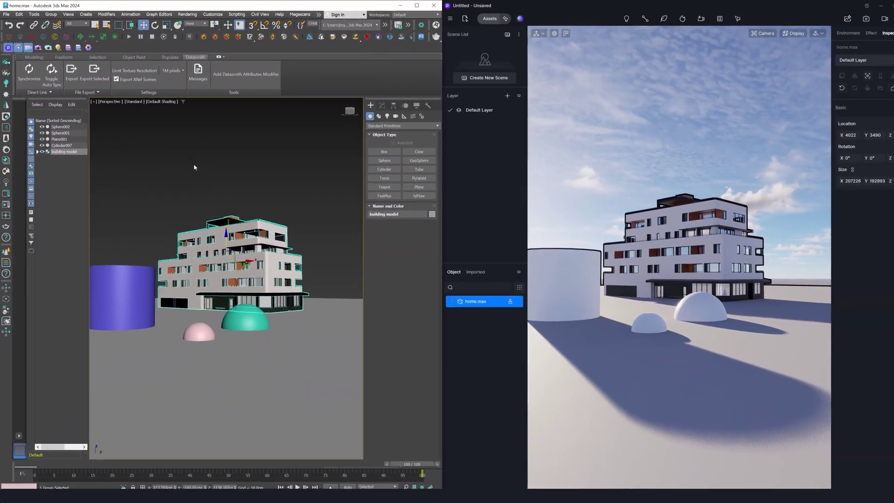
left_click(189, 163)
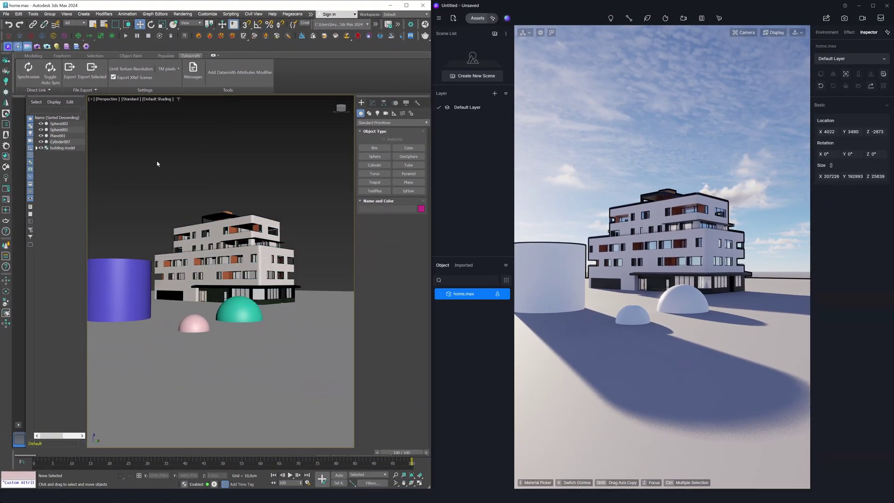
- Create two Corona cameras from different building views and live-sync them to D5
left_click(10, 73)
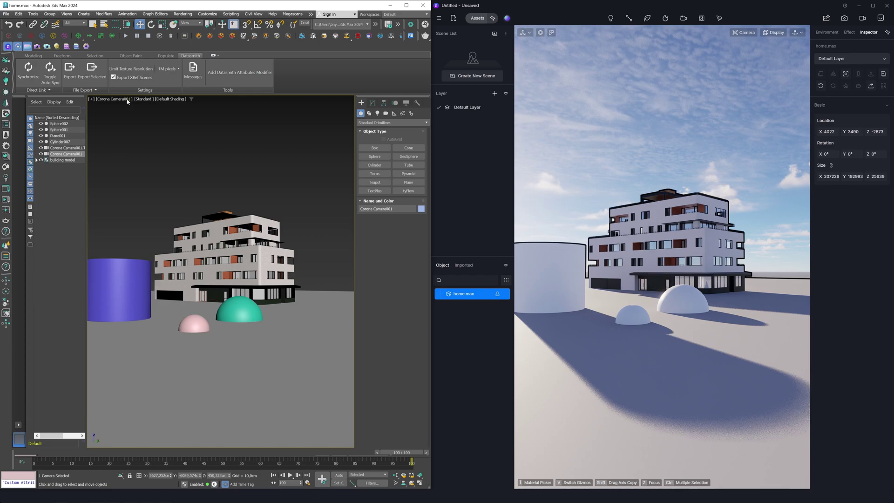
left_click(202, 156)
key("p")
mouse_move(202, 157)
middle_mouse_down("alt")
mouse_move(210, 239)
mouse_move(191, 238)
middle_mouse_up("alt")
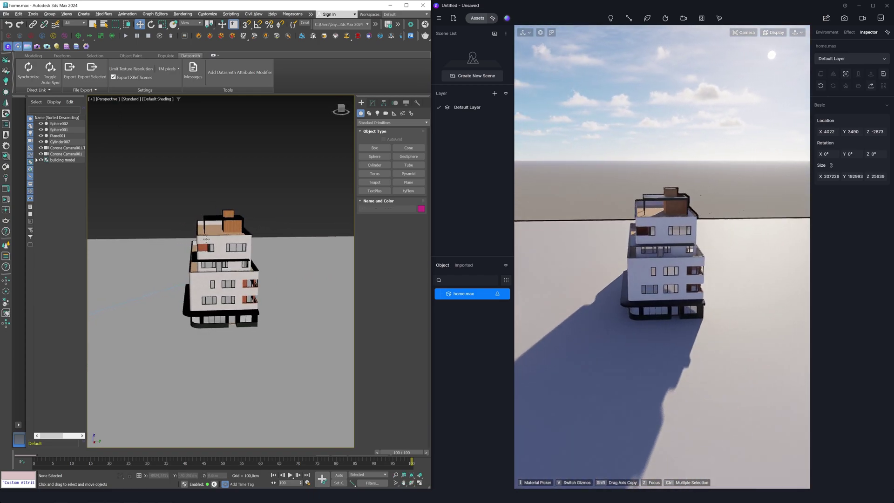
left_click(6, 70)
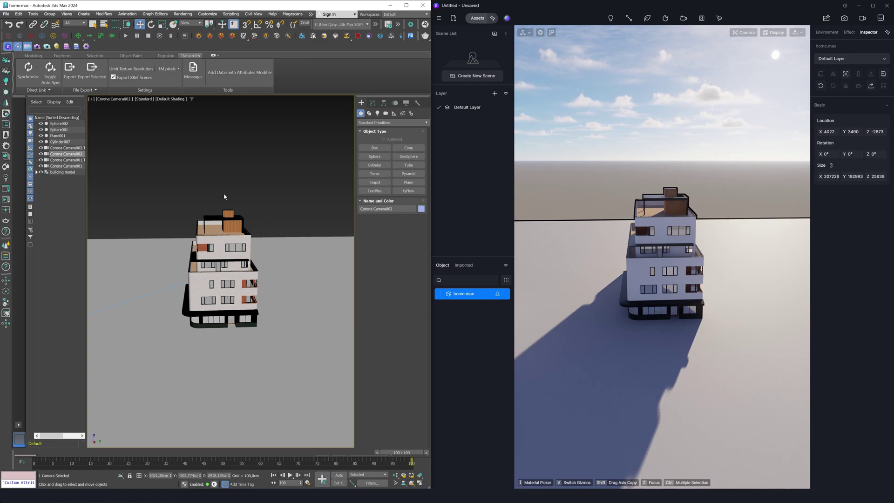
left_click(155, 175)
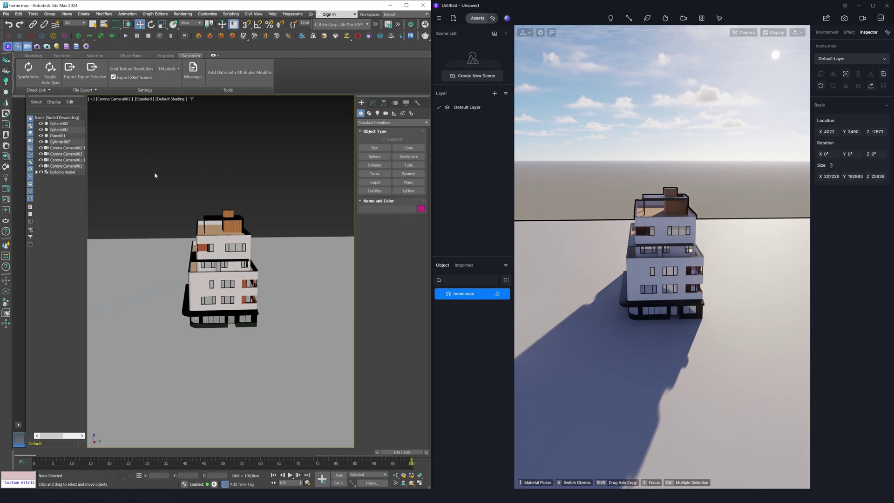
left_click(40, 48)
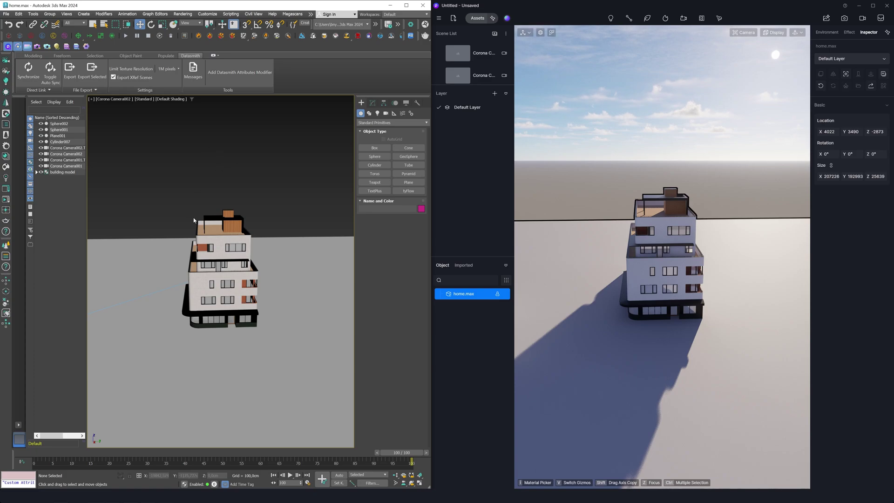
- Return to the perspective view and select Corona Camera001
key("p")
scroll(194, 220, "down", 5)
scroll(151, 255, "up", 8)
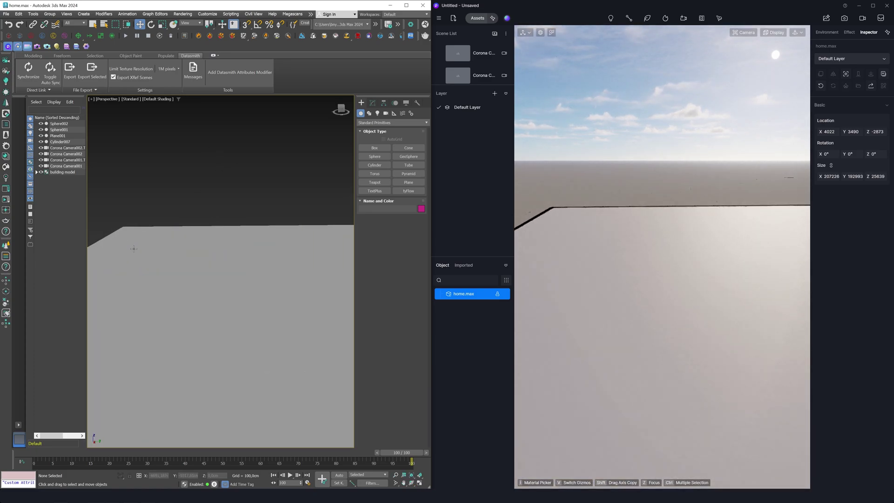
scroll(151, 255, "down", 5)
scroll(142, 277, "up", 3)
left_click(143, 277)
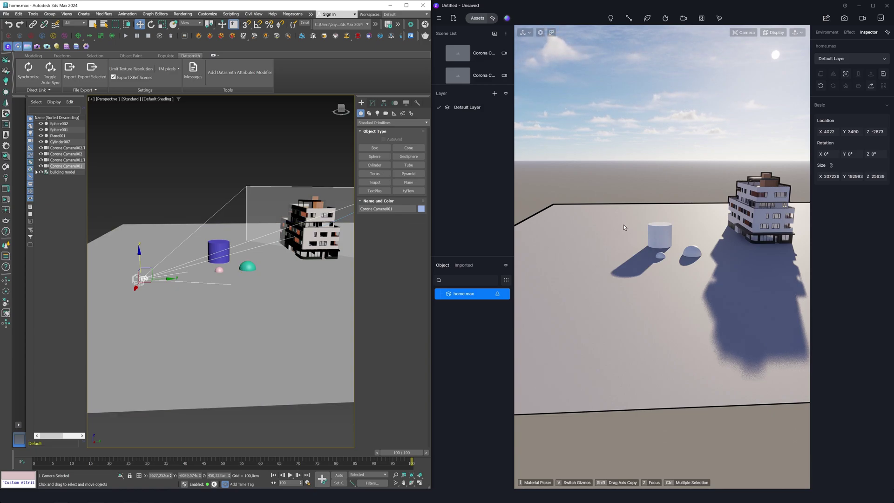
- Auto-key Corona Camera001 moving toward the building by frame 100, then send the animation to D5
left_click(345, 476)
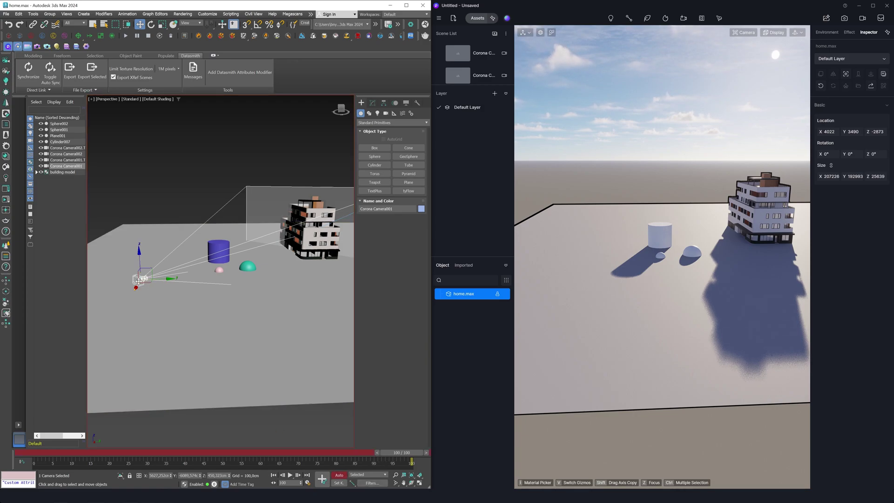
left_click_drag(141, 279, 297, 265)
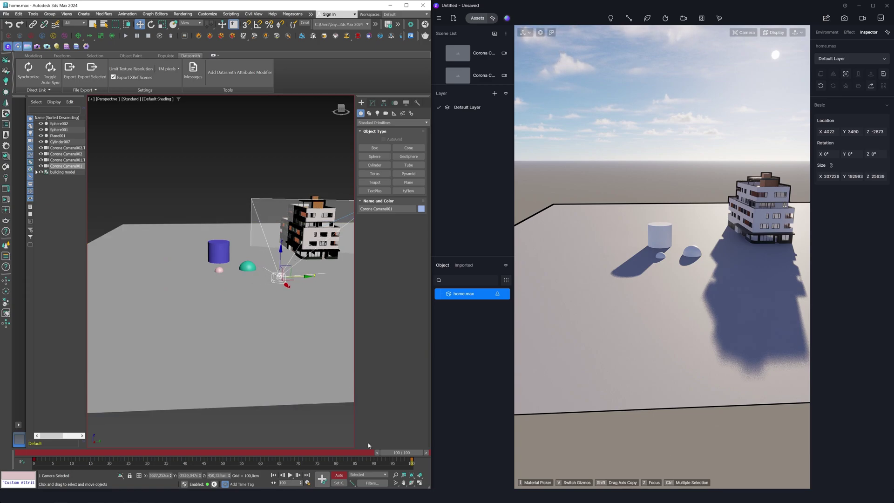
left_click(339, 476)
left_click_drag(401, 453, 73, 449)
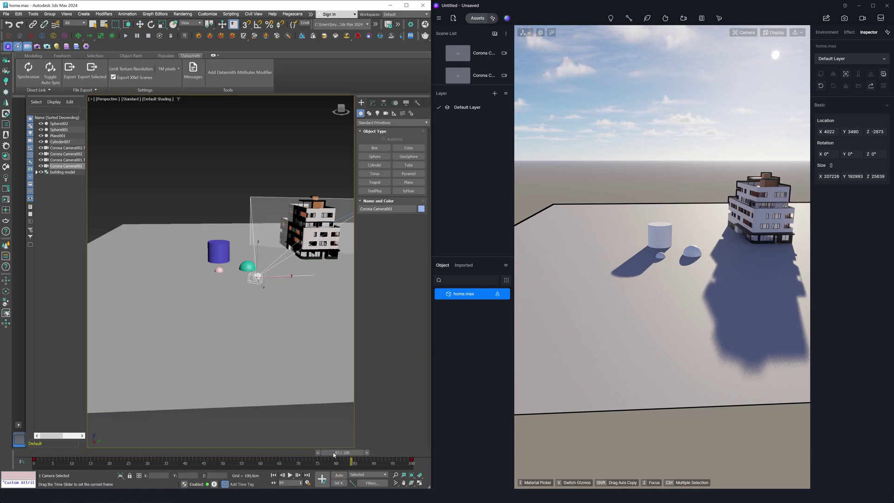
left_click_drag(396, 452, 28, 442)
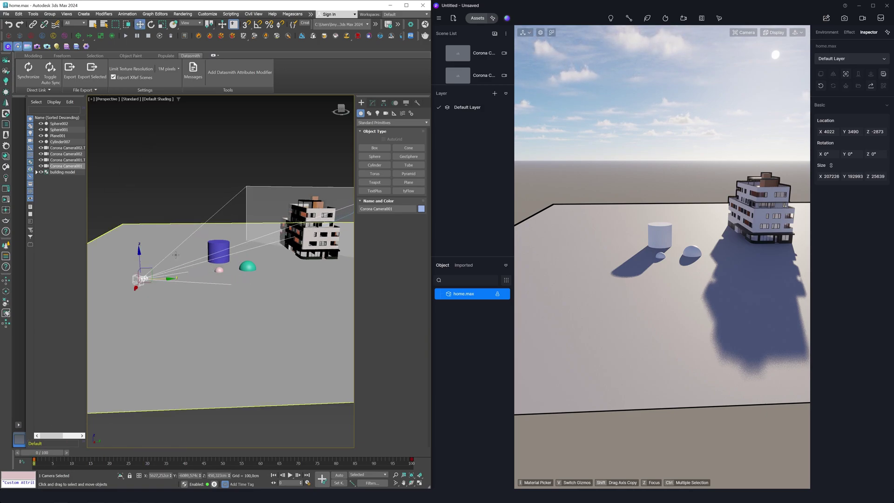
left_click(47, 46)
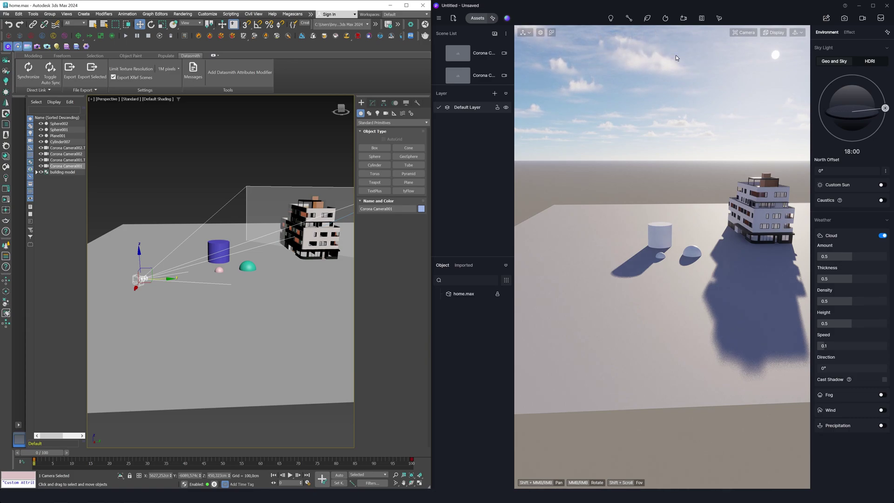
- Preview Clip 1's camera movement in D5 Video mode, then return to the scene view
left_click(863, 18)
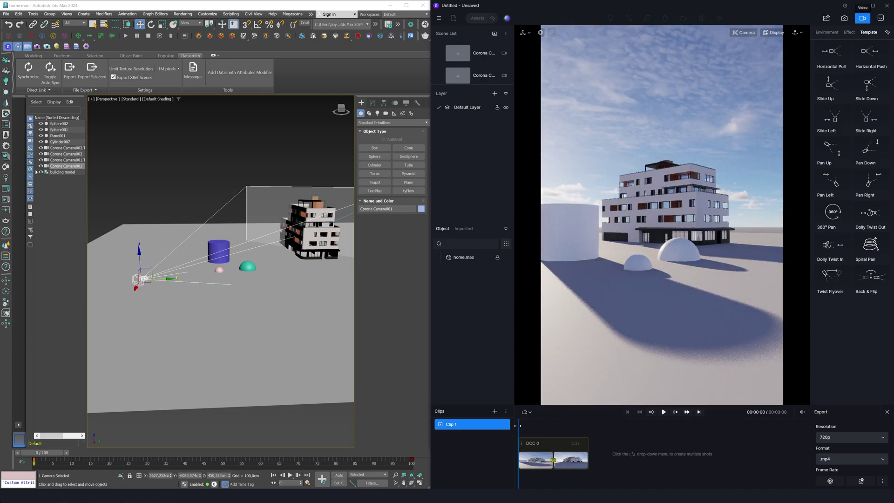
mouse_move(518, 425)
left_mouse_down()
mouse_move(578, 423)
mouse_move(517, 422)
left_mouse_up()
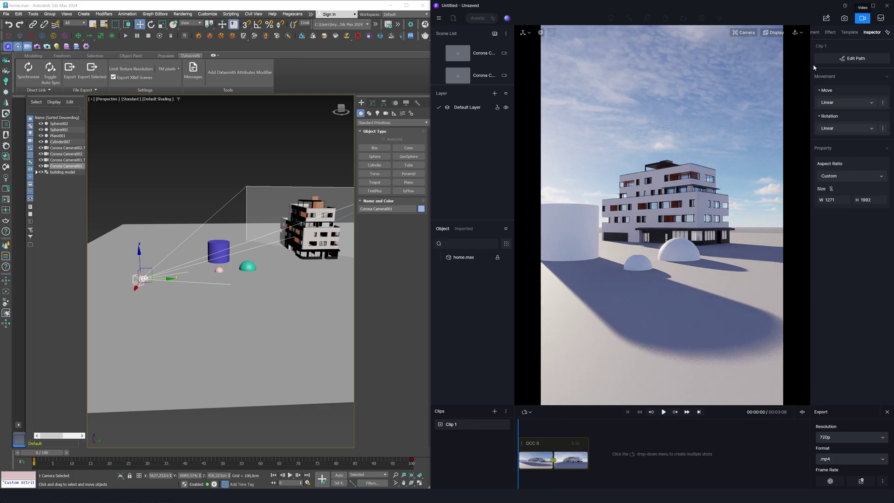
left_click(863, 18)
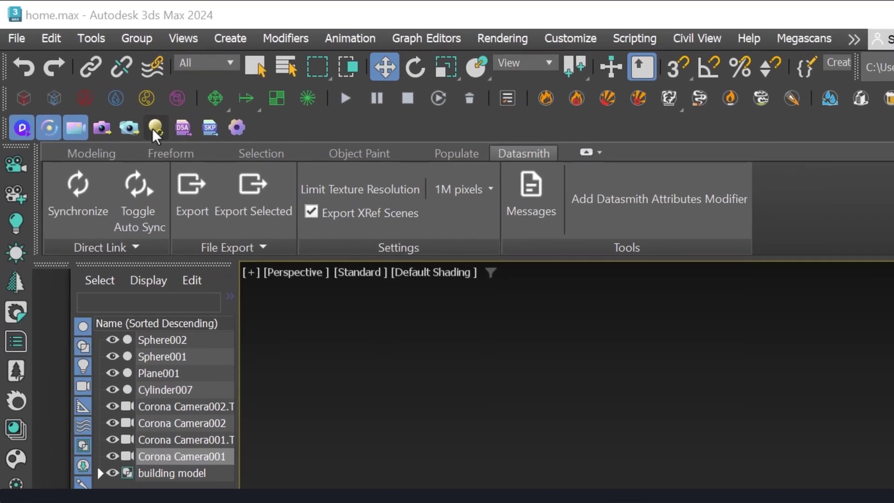
left_click(153, 128)
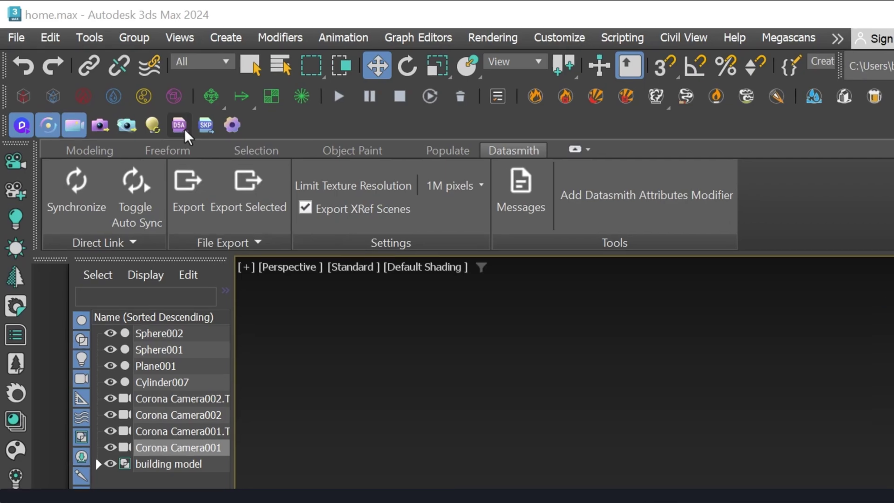
- Select Cylinder007 and zoom extents on it so both views frame it close up
left_click(158, 110)
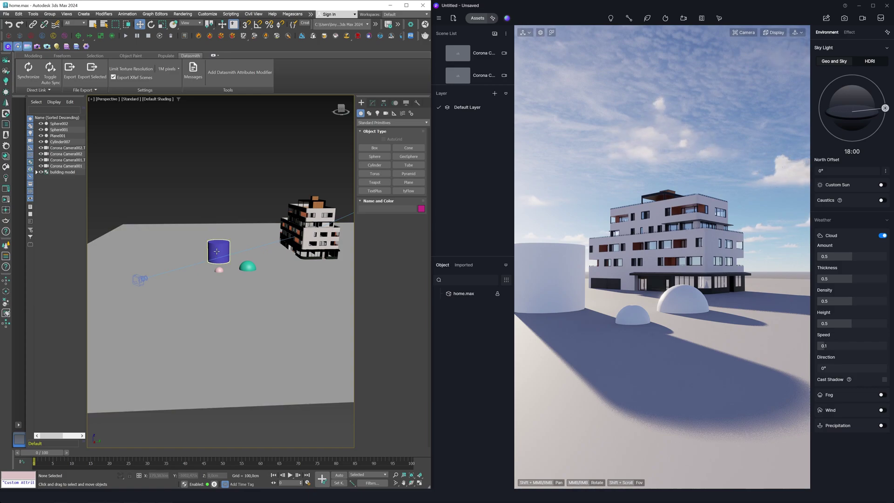
left_click(219, 252)
key("z")
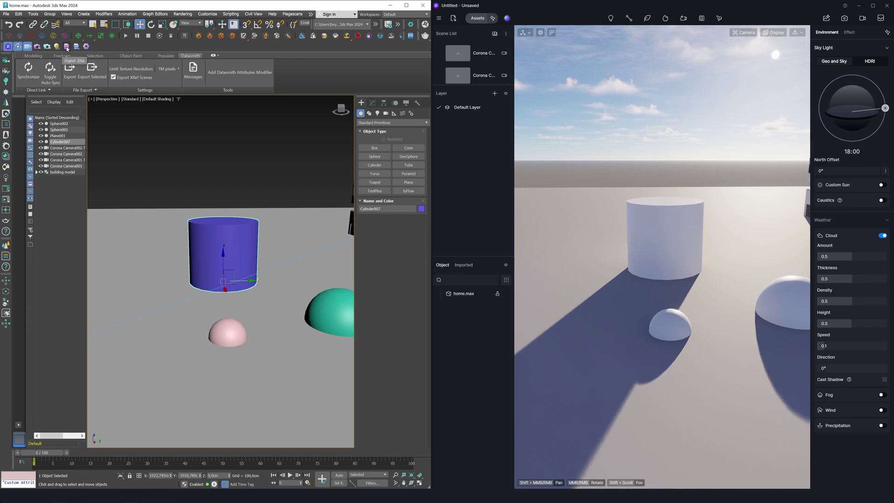
left_click(67, 46)
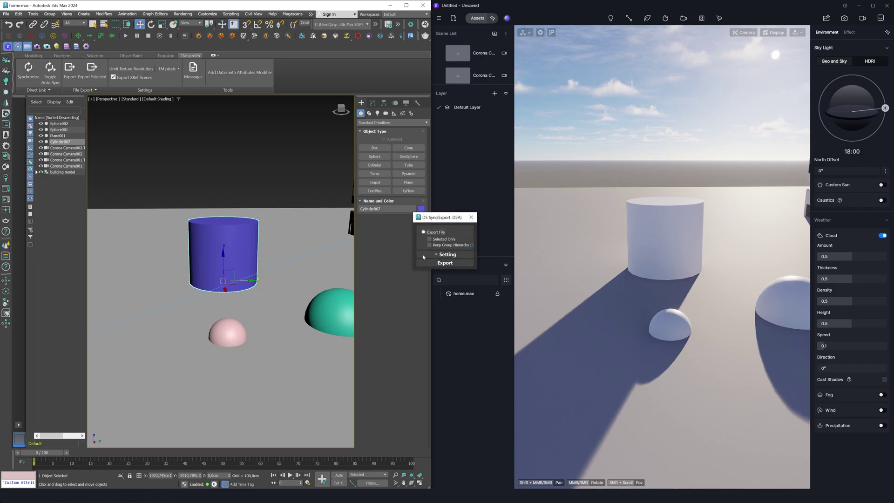
left_click_drag(426, 217, 447, 215)
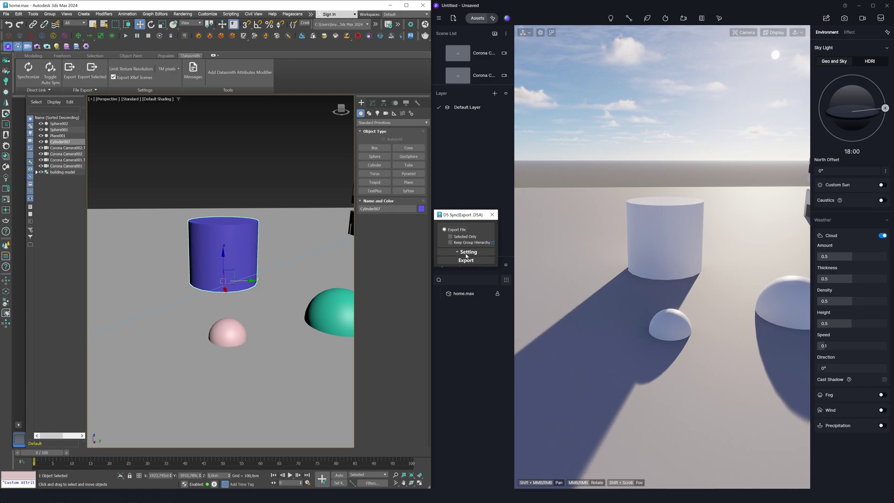
left_click(493, 215)
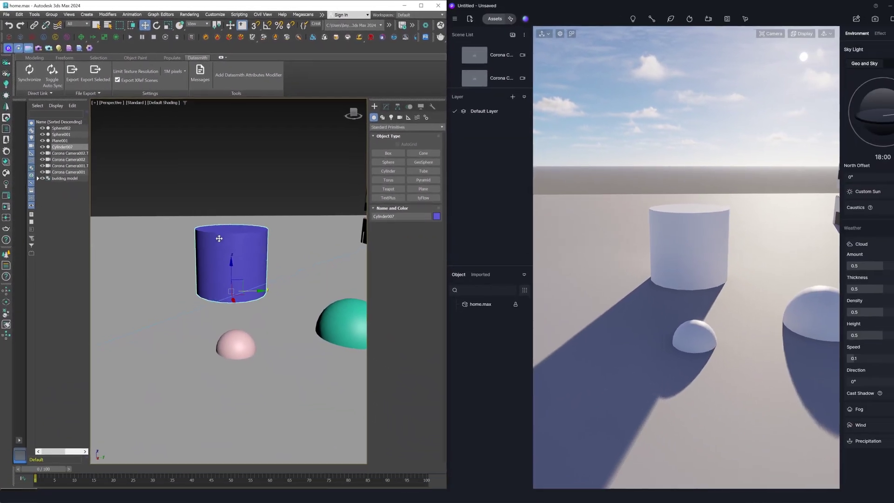
scroll(231, 258, "down", 5)
scroll(246, 266, "up", 5)
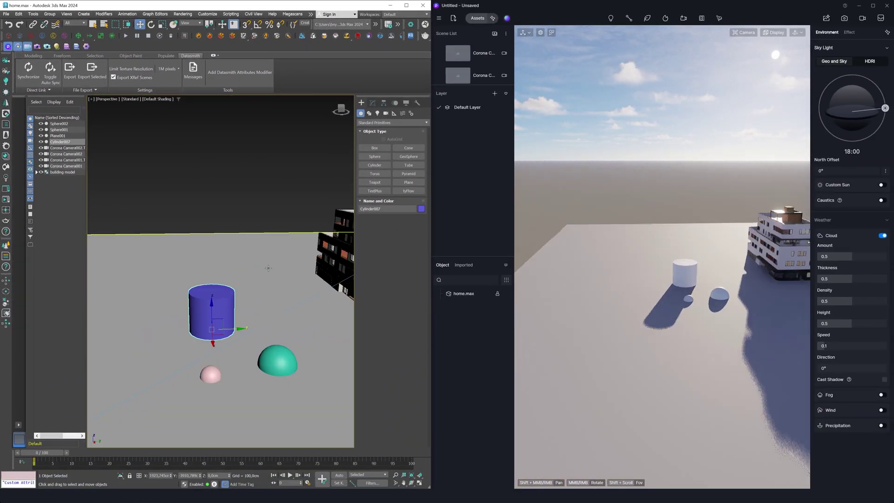
scroll(249, 272, "up", 3)
scroll(249, 272, "down", 8)
scroll(239, 278, "up", 4)
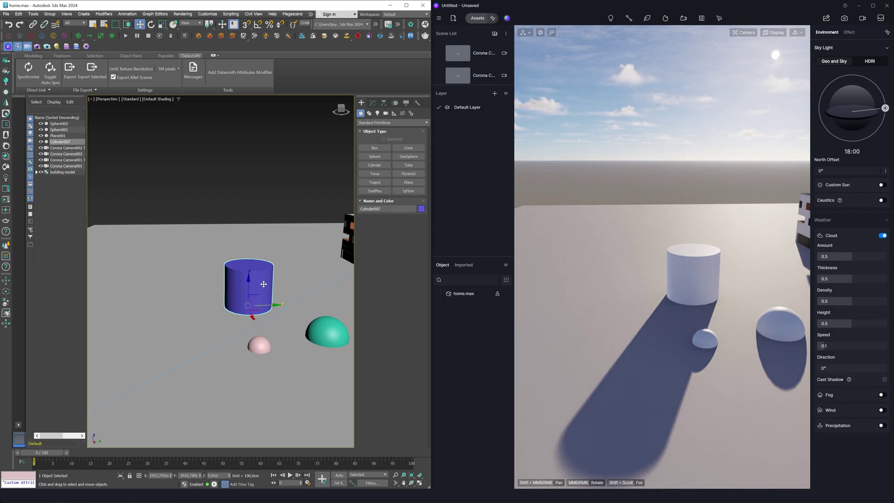
middle_click_drag(239, 279, 239, 257)
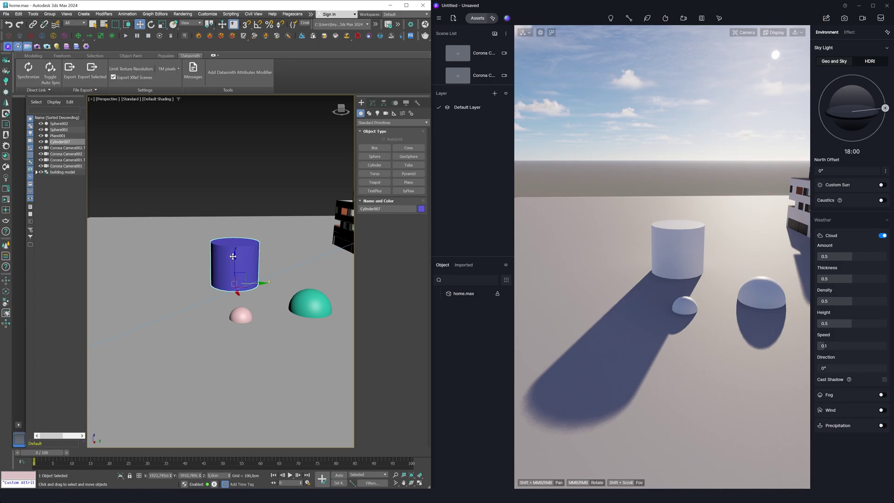
scroll(232, 257, "up", 2)
left_click(255, 185)
key("ctrl+z")
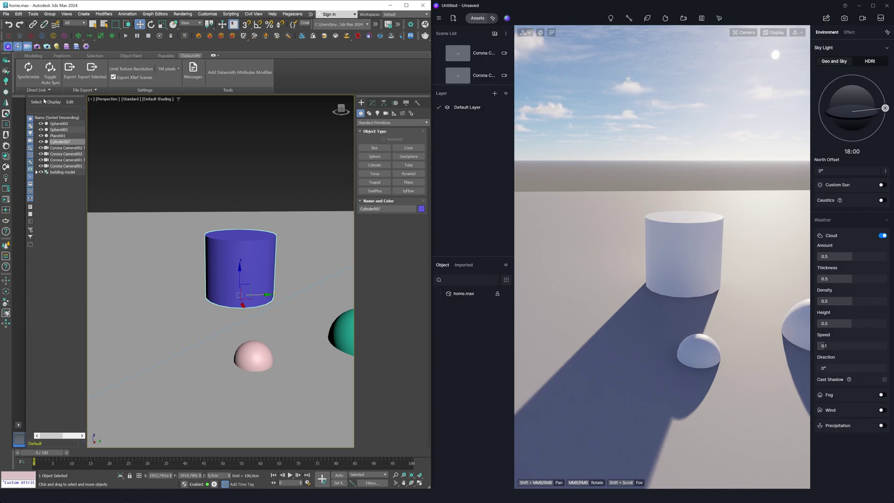
left_click(76, 47)
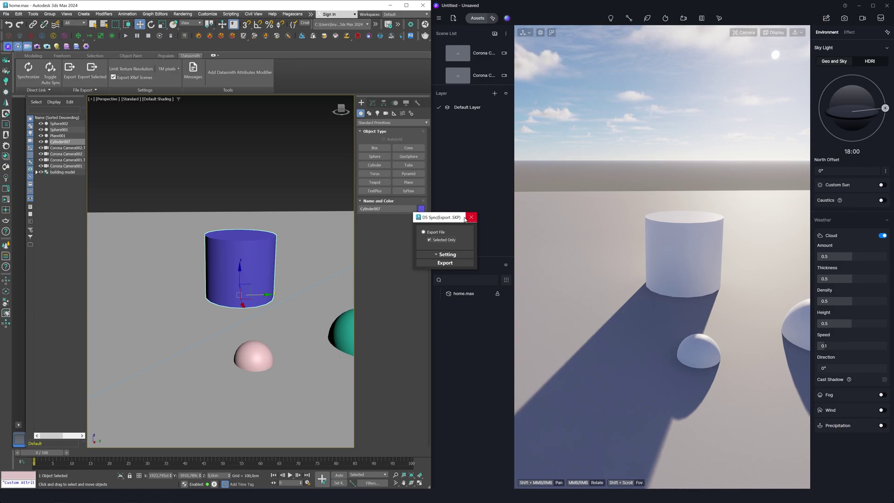
left_click(469, 218)
left_click(227, 178)
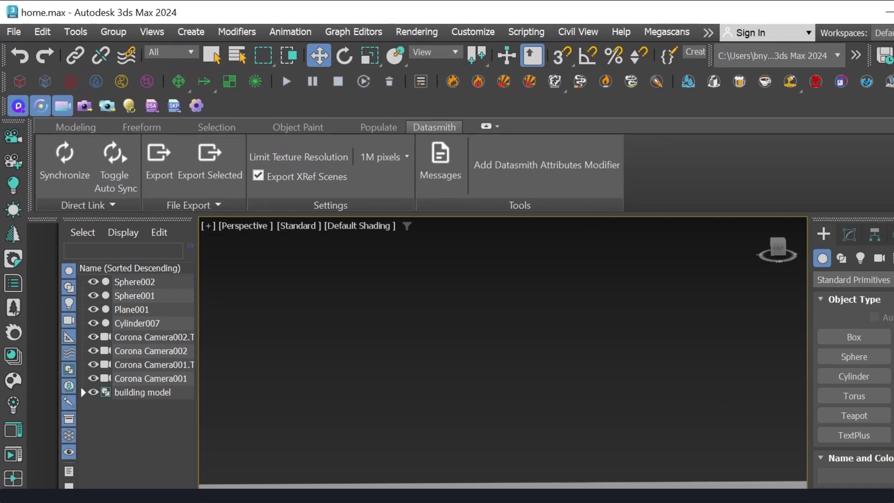
left_click(236, 127)
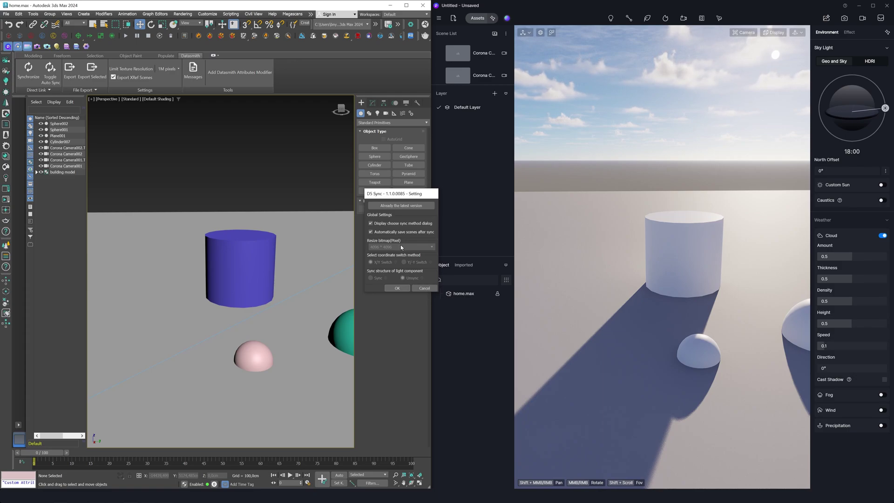
left_click(399, 288)
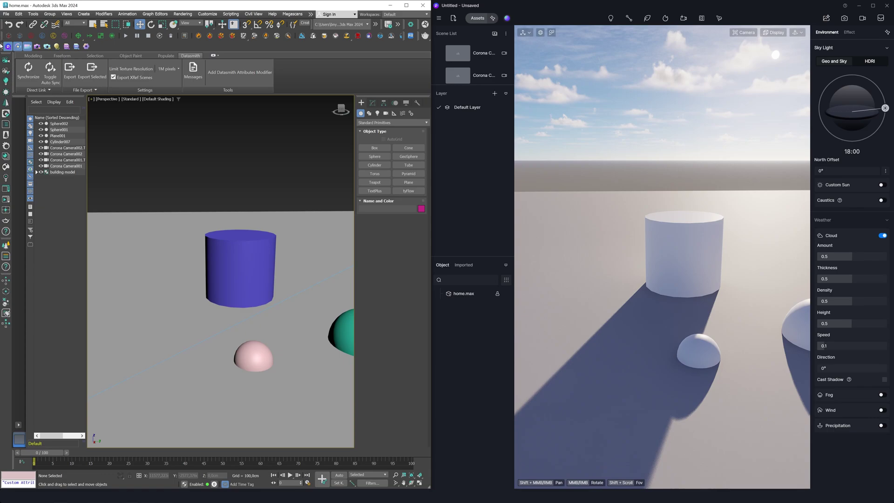